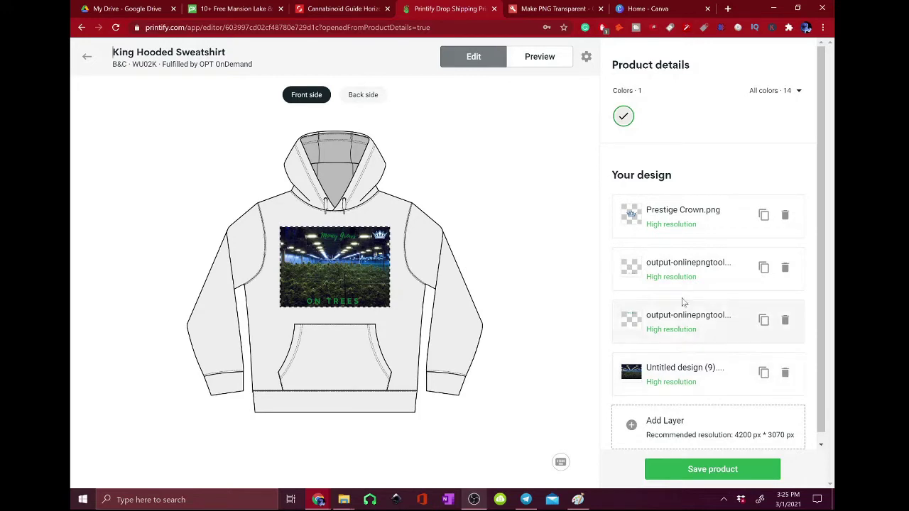
Switch the Printify hoodie editor to the back side showing the Prestige Name.png design
click(367, 99)
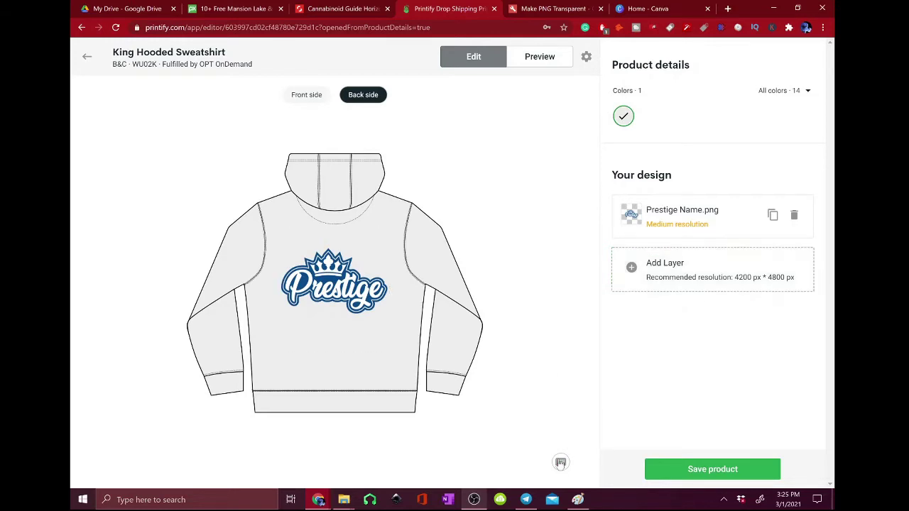
Resize the Prestige logo image in Paint to 4000 × 4000 pixels, keeping aspect ratio
click(578, 502)
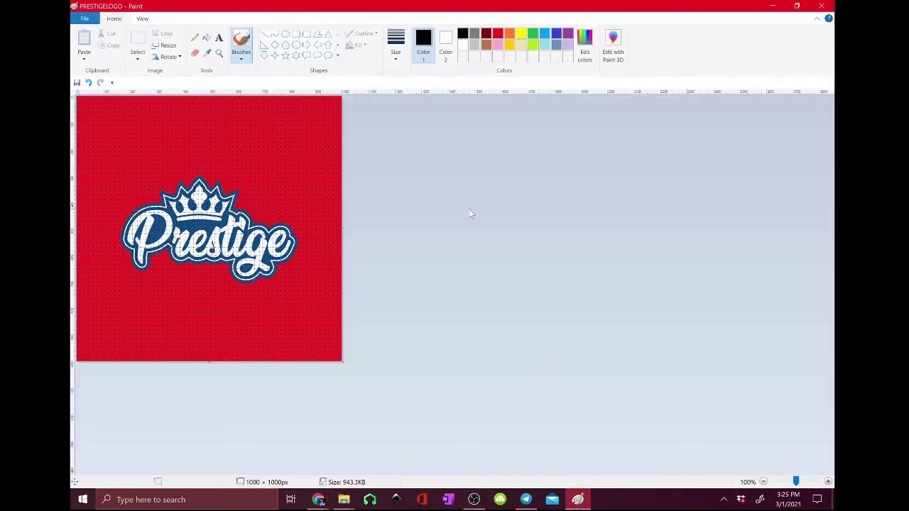
click(174, 46)
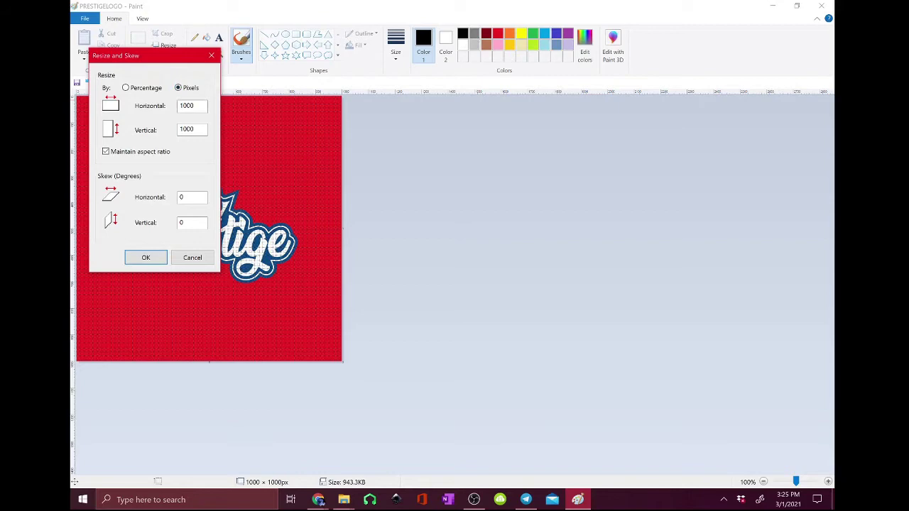
key(Tab)
text(4000)
click(147, 257)
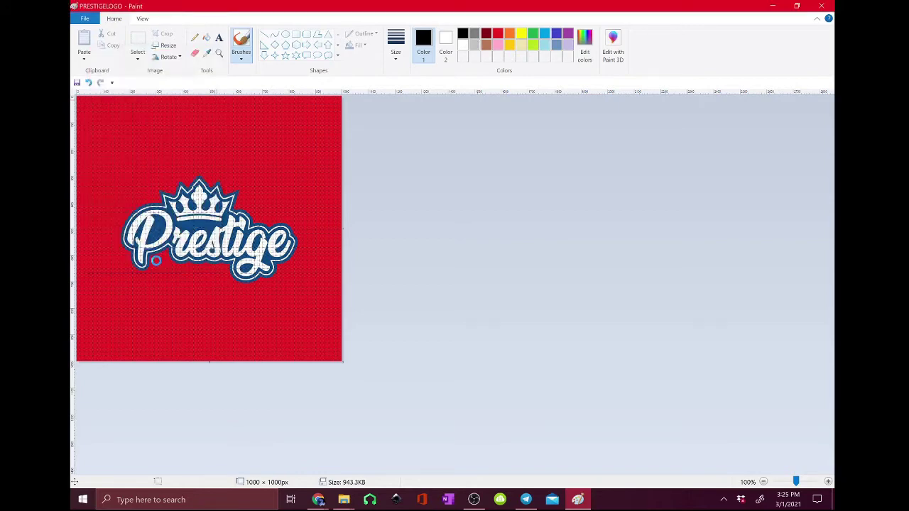
Save the enlarged PRESTIGELOGO image from the File menu
click(87, 19)
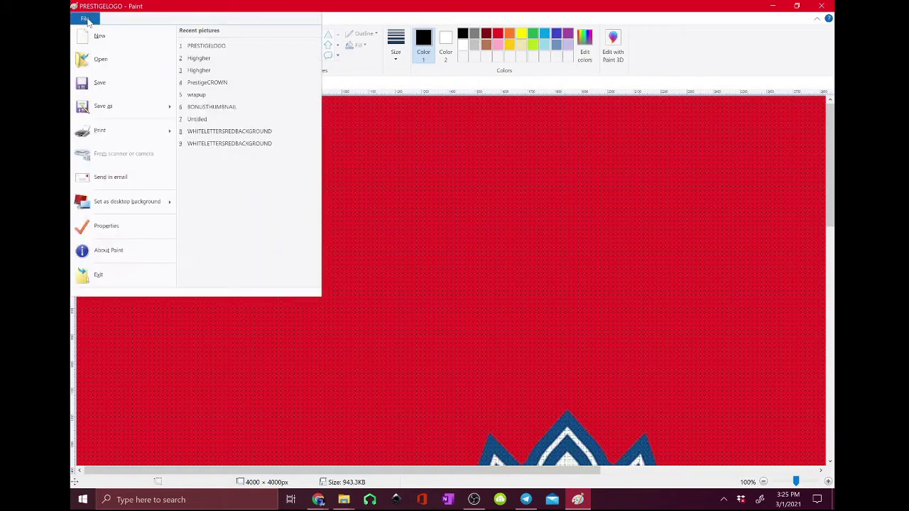
click(92, 84)
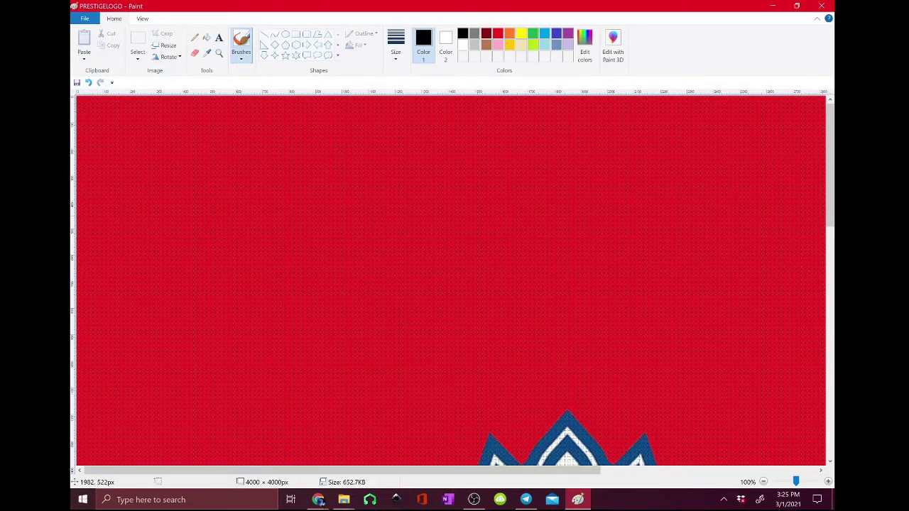
click(318, 500)
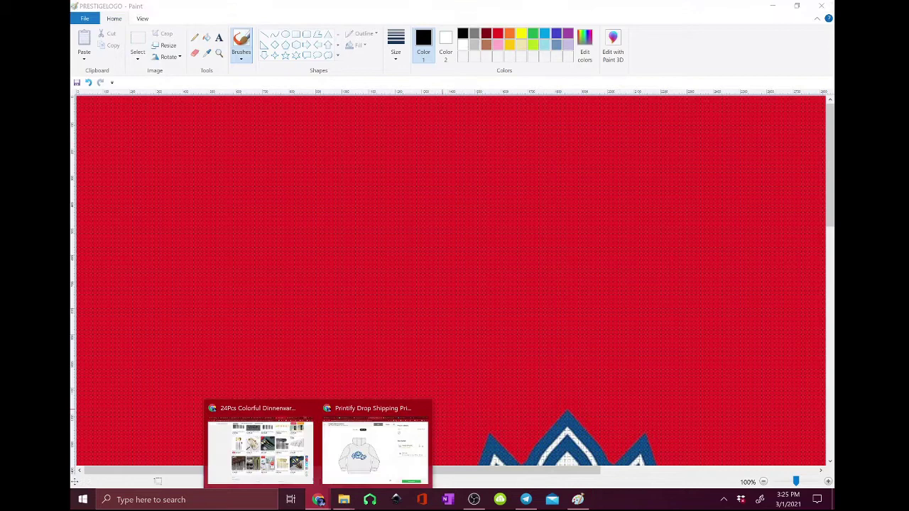
On the Make PNG Transparent page, change the red colour match from 50% to 80%
click(375, 451)
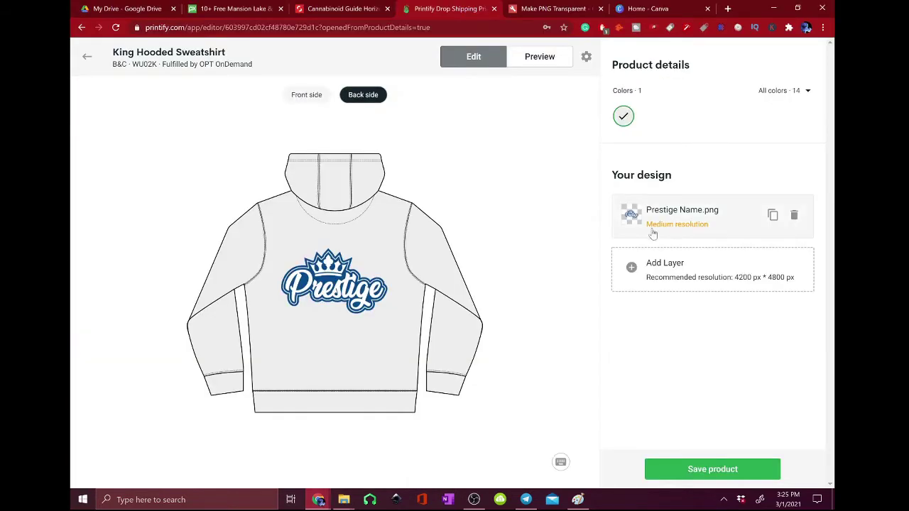
click(551, 8)
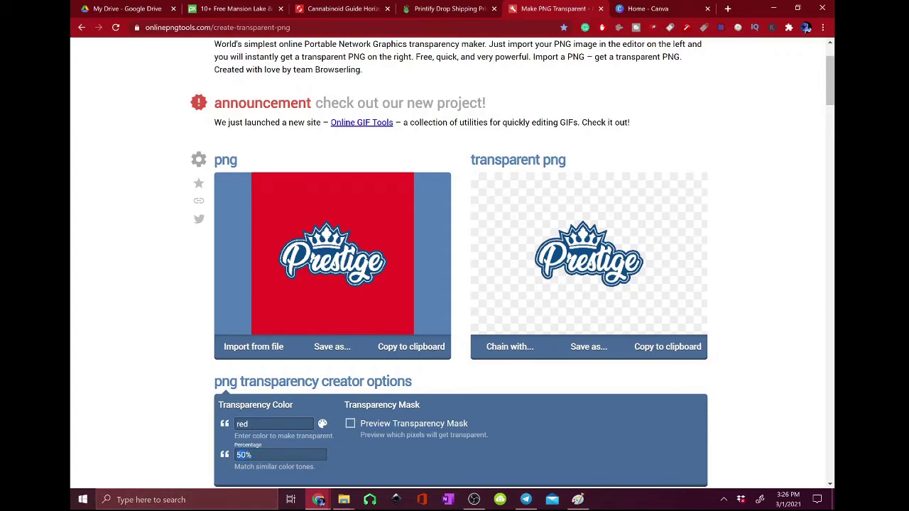
click(238, 454)
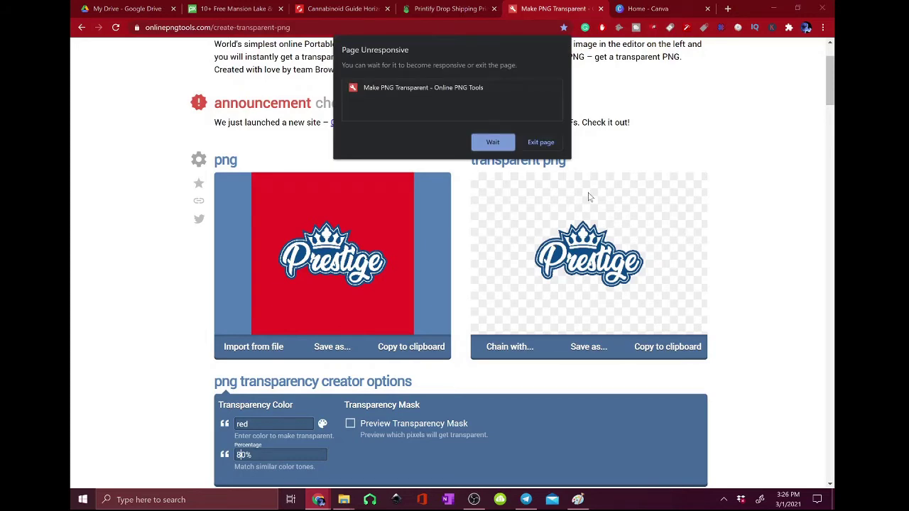
Lower the red match to 70% and download the transparent Prestige logo PNG
click(493, 142)
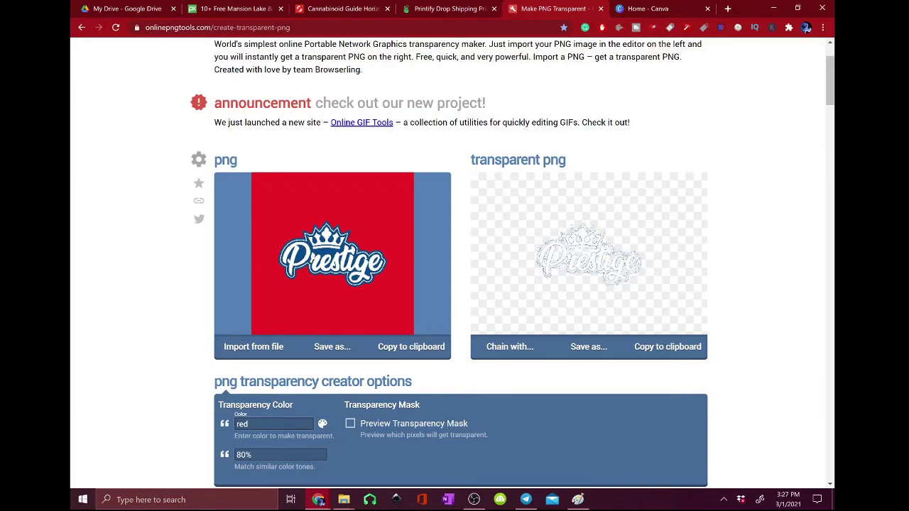
click(239, 454)
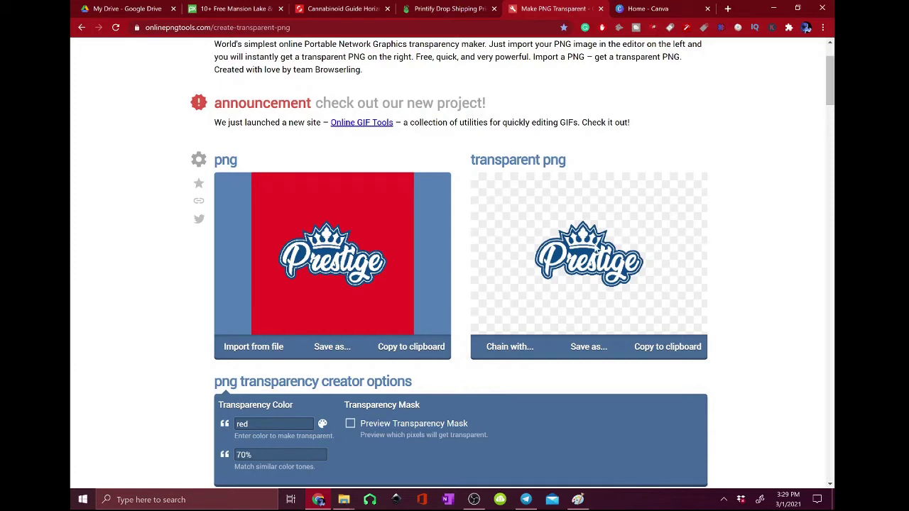
click(589, 347)
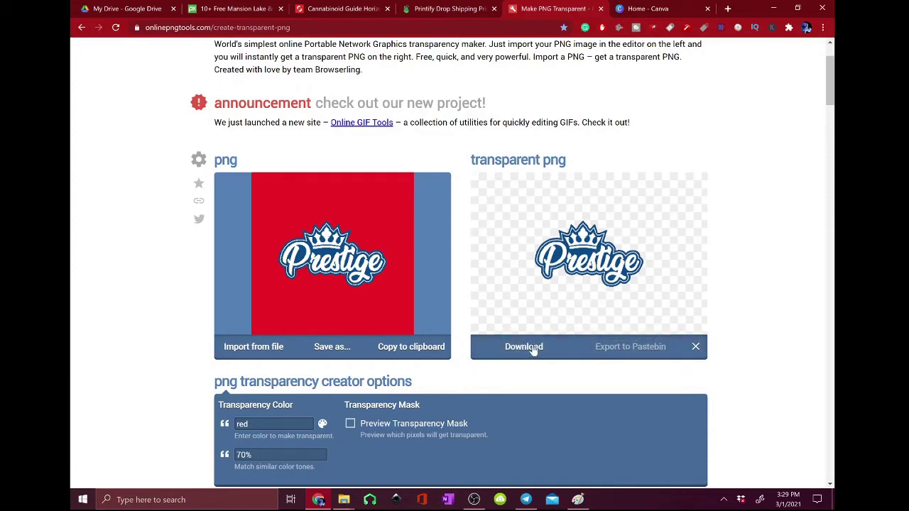
click(524, 346)
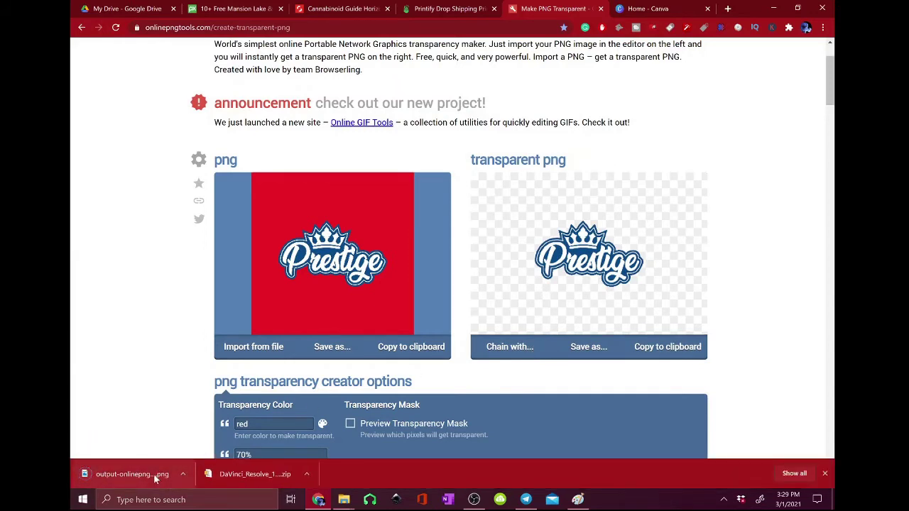
right_click(158, 473)
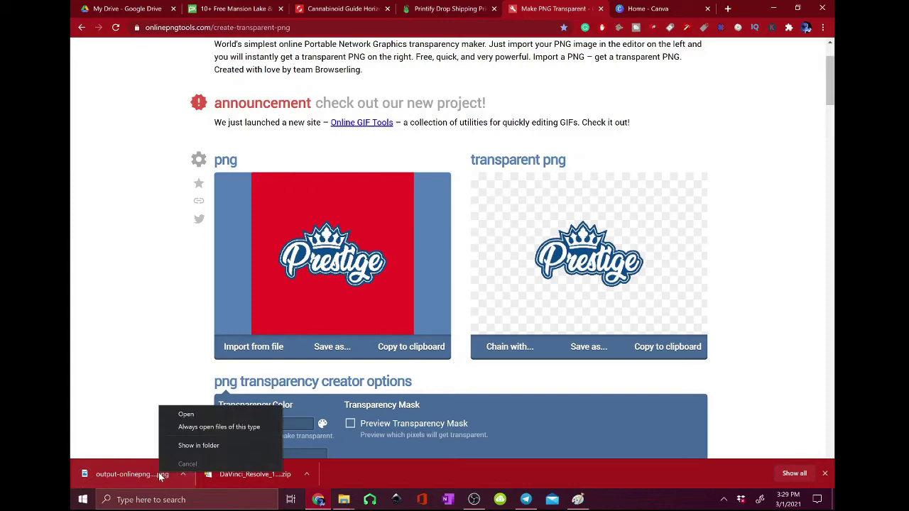
Rename the downloaded output-onlinepngtools (13) file in Downloads to prestigeLOGOLARGE
click(191, 445)
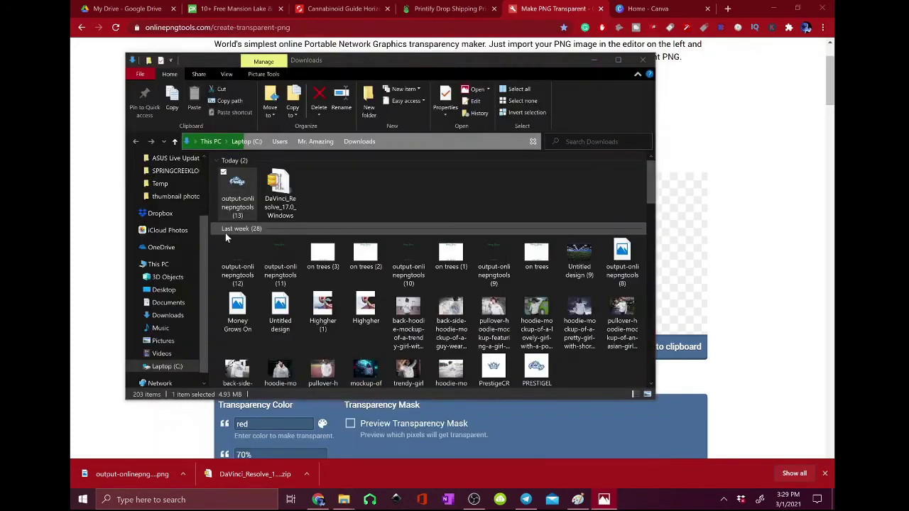
click(237, 207)
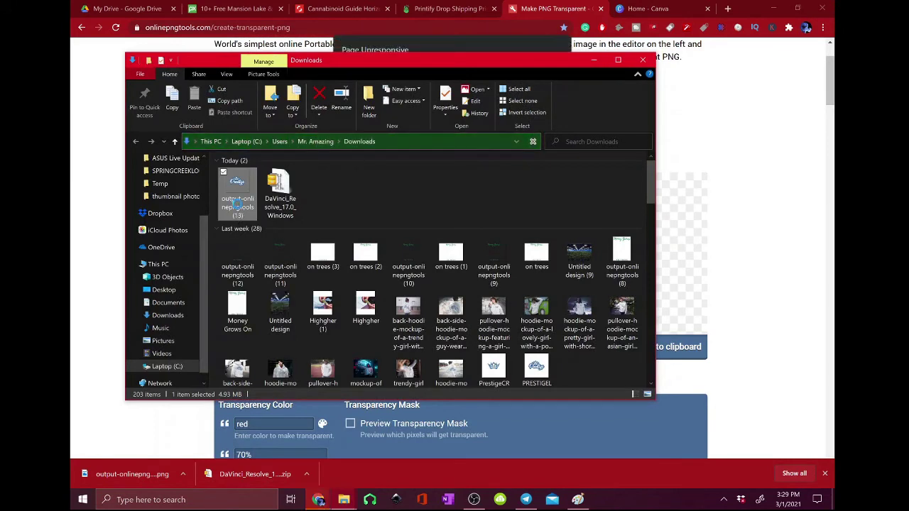
text(prestigeL)
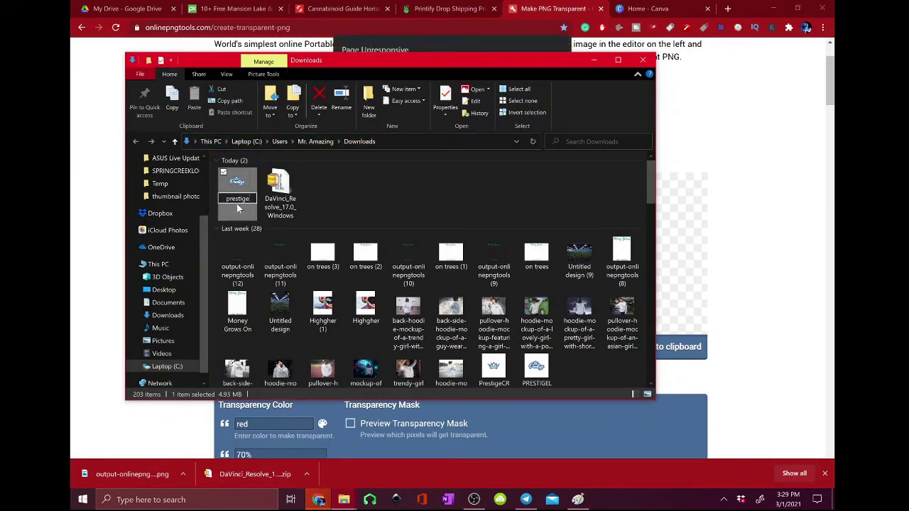
text(OGOLARGE)
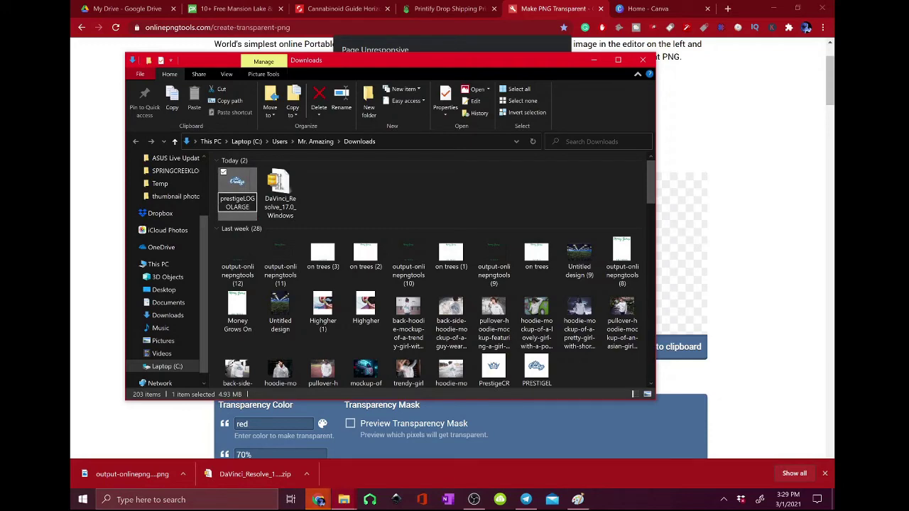
key(Return)
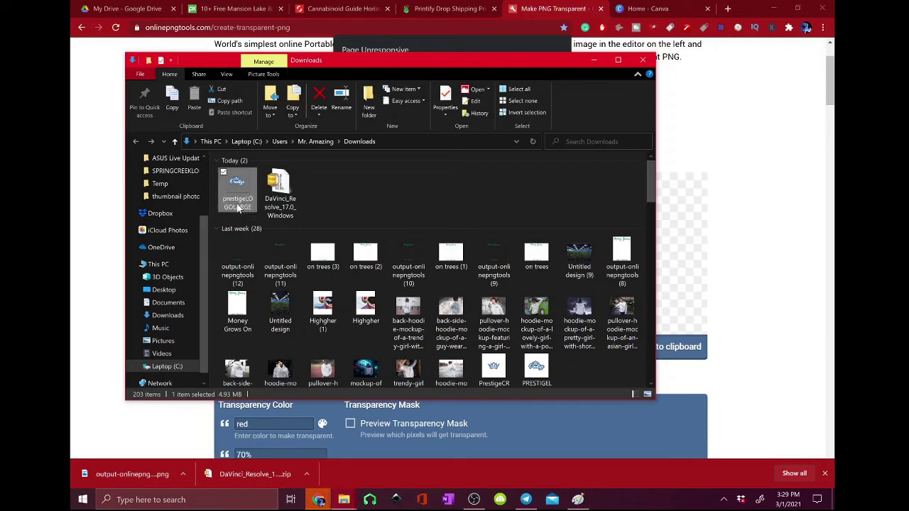
Close the crashed transparency tab and delete the old Prestige Name.png layer in Printify
click(643, 60)
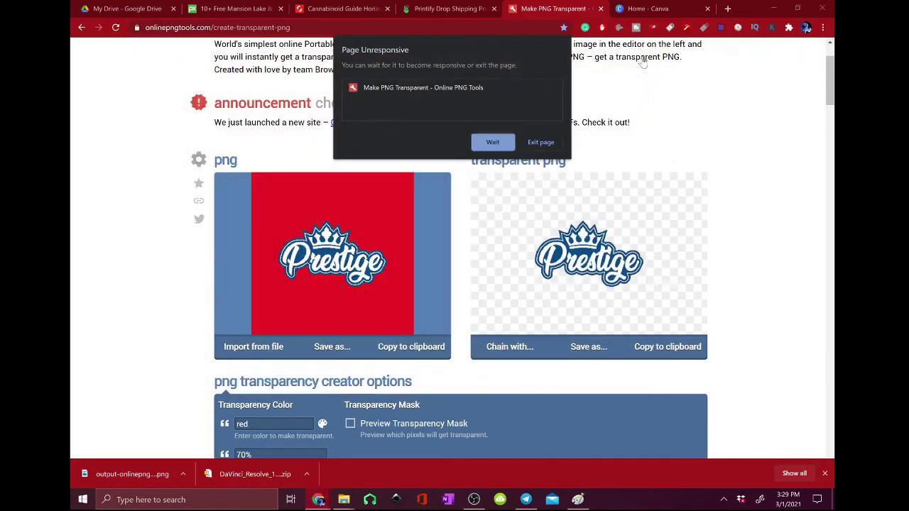
click(534, 141)
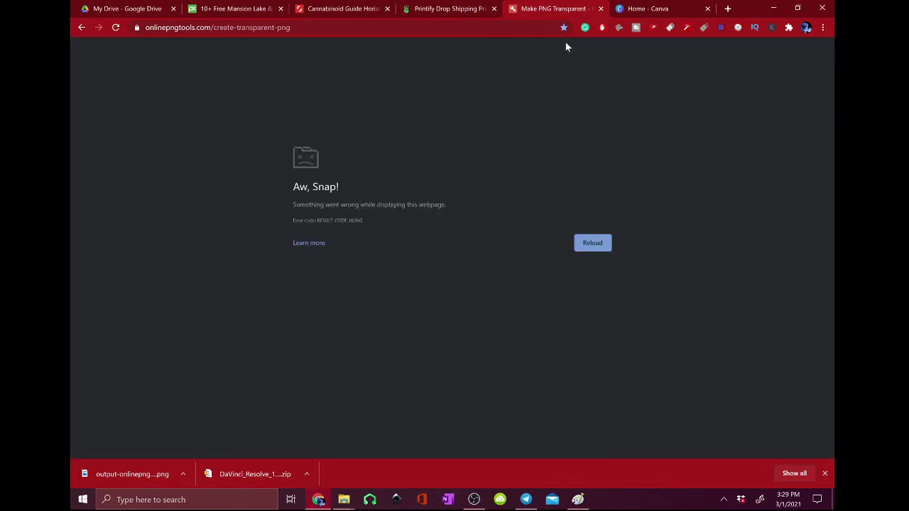
click(602, 9)
click(452, 9)
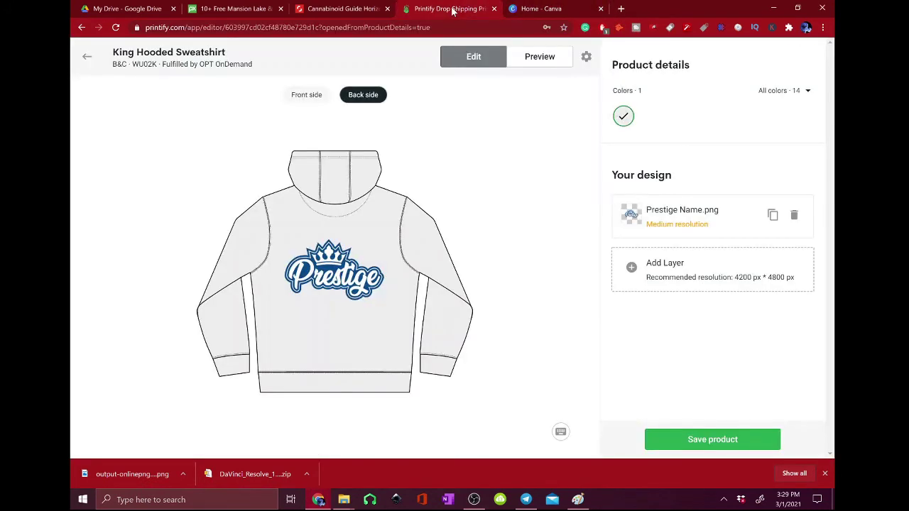
click(794, 215)
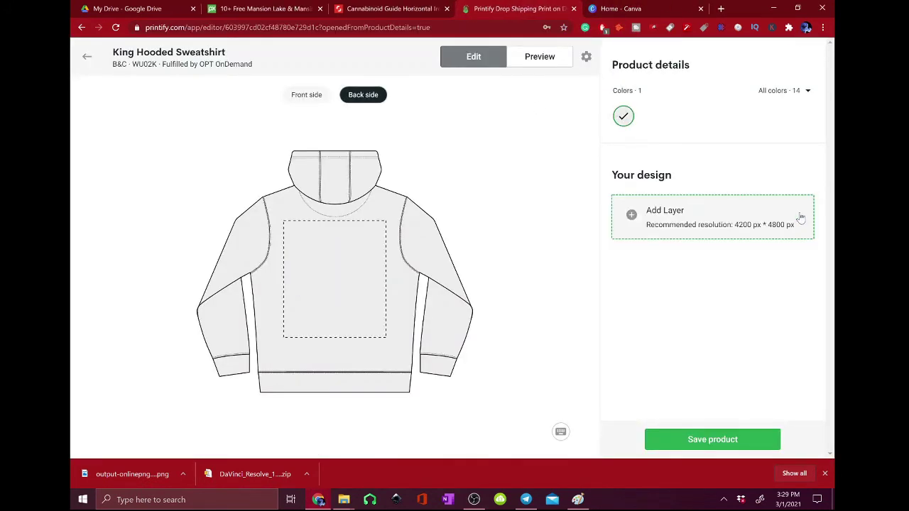
Add a new layer by uploading prestigeLOGOLARGE.png from the Downloads folder
click(720, 215)
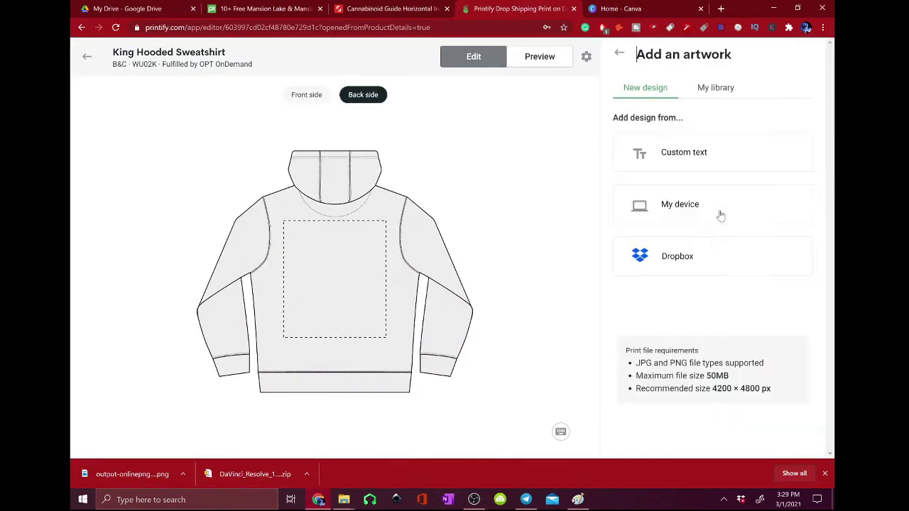
click(676, 211)
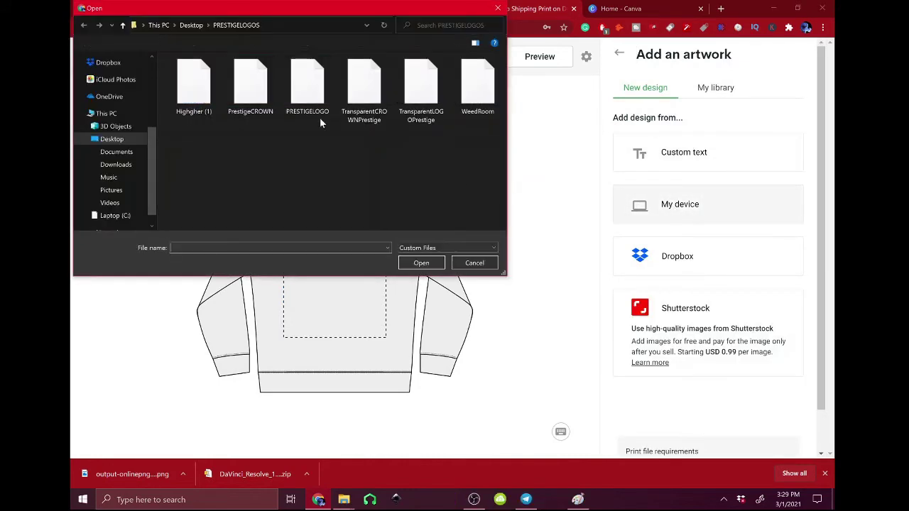
click(126, 152)
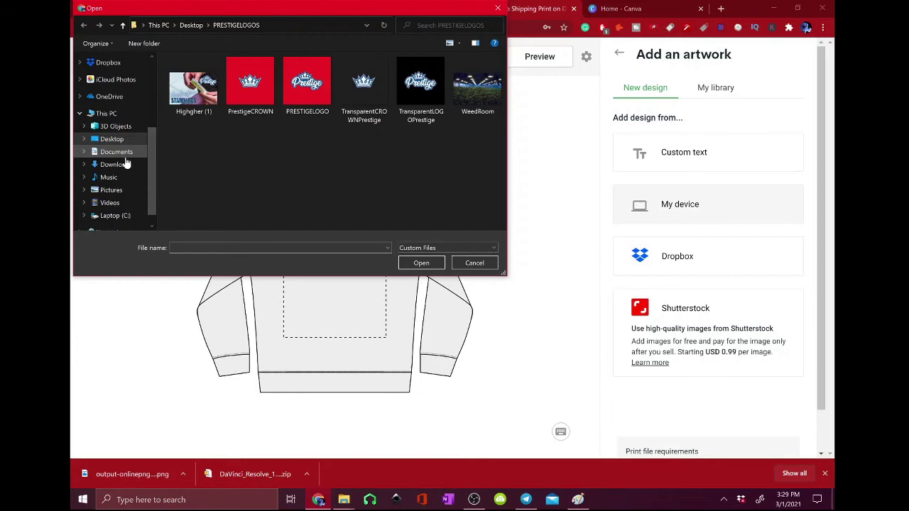
click(125, 164)
click(229, 91)
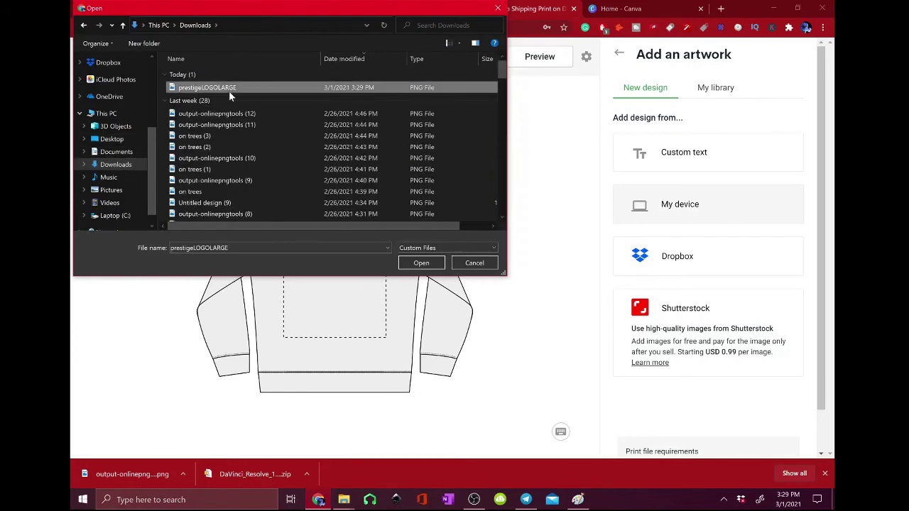
click(419, 263)
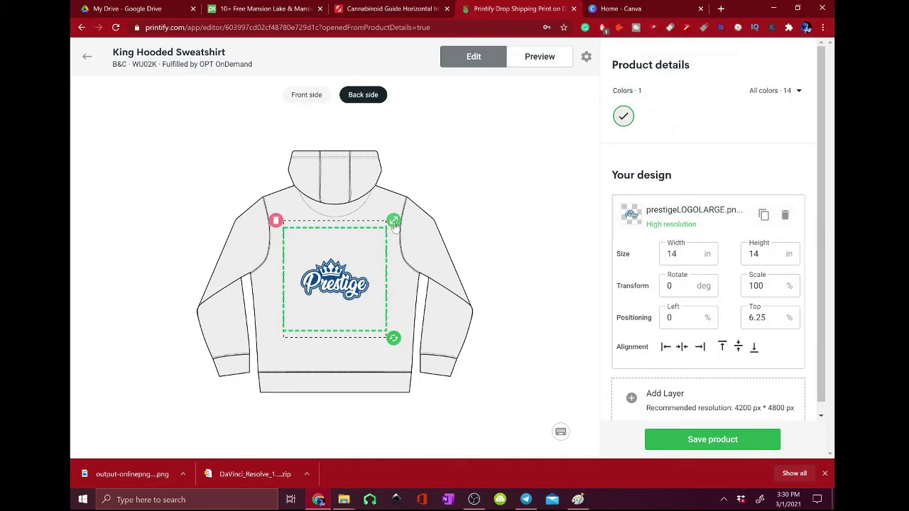
Scale the logo to 20 × 20 in (142.85%) and raise it to −23.78% top
drag(395, 224, 416, 199)
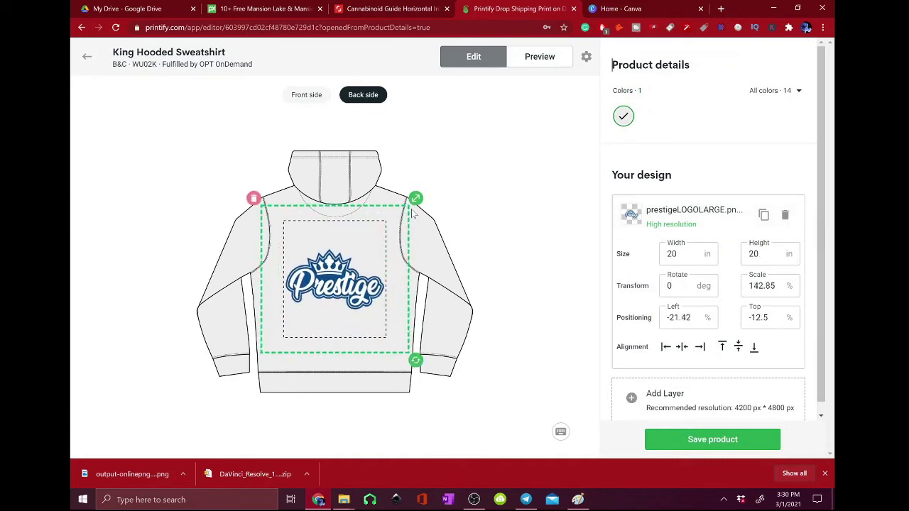
drag(339, 297, 338, 286)
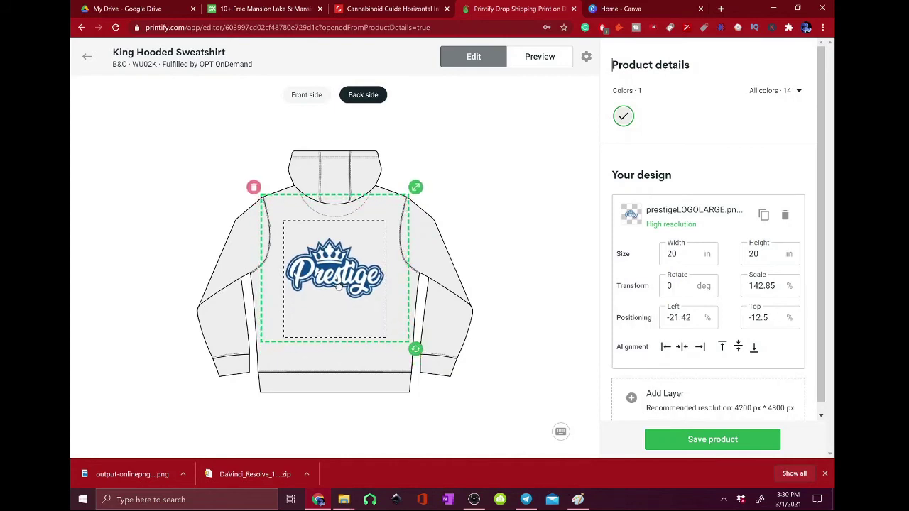
drag(338, 285, 339, 285)
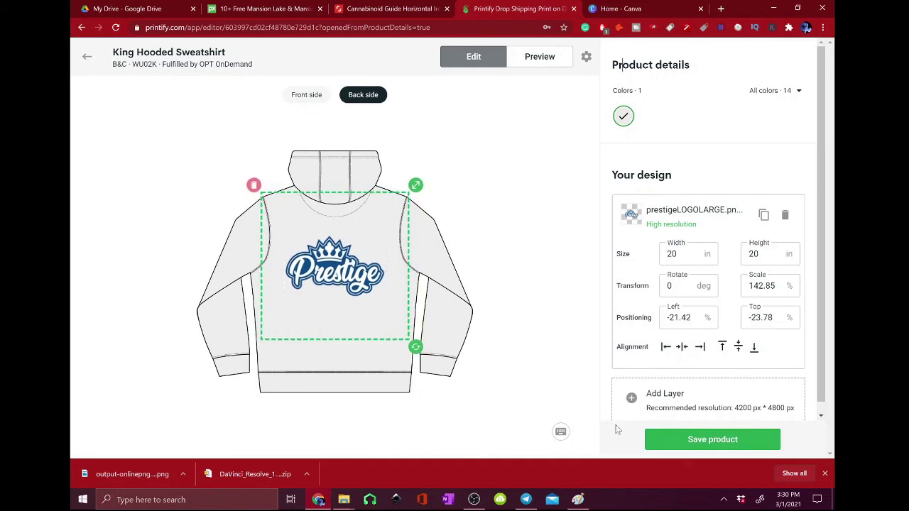
Save the King Hooded Sweatshirt design with the Save product button
click(671, 443)
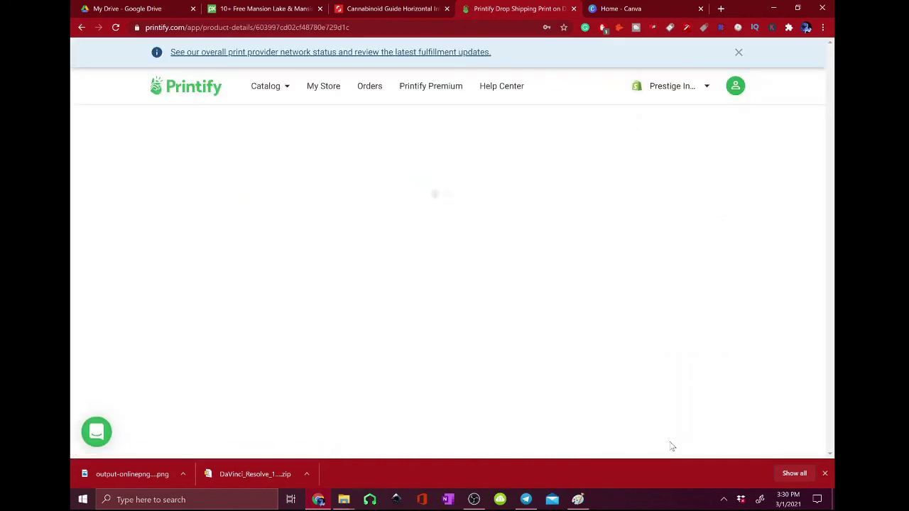